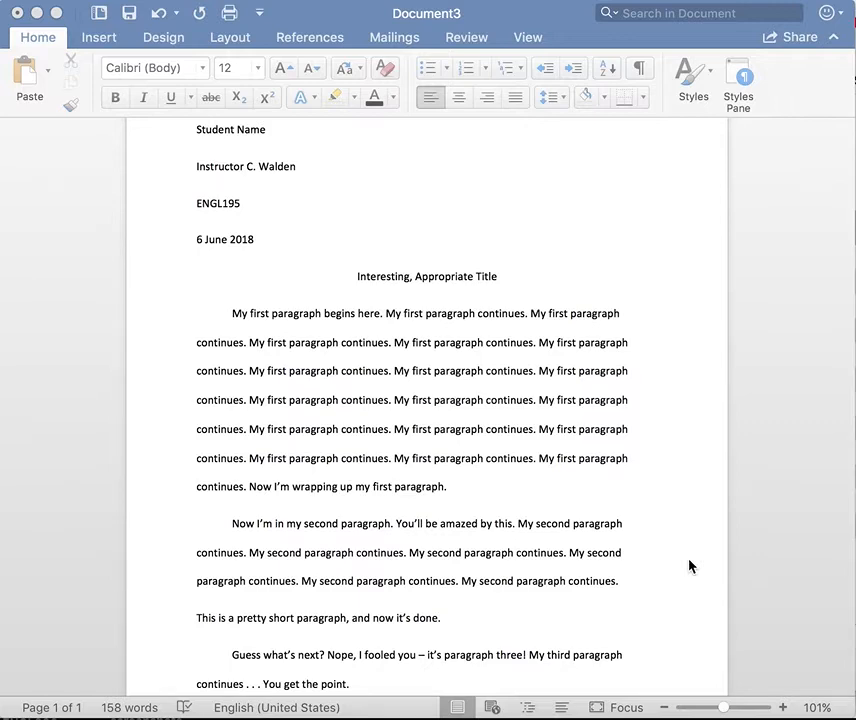
Step: Check the essay text's current line spacing without changing it
left_click(557, 100)
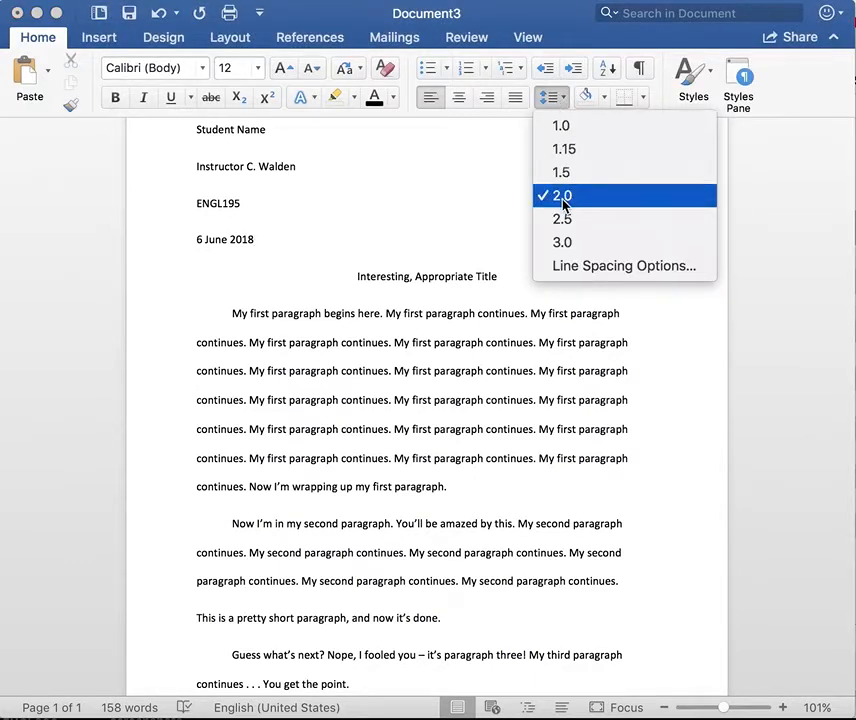
left_click(447, 229)
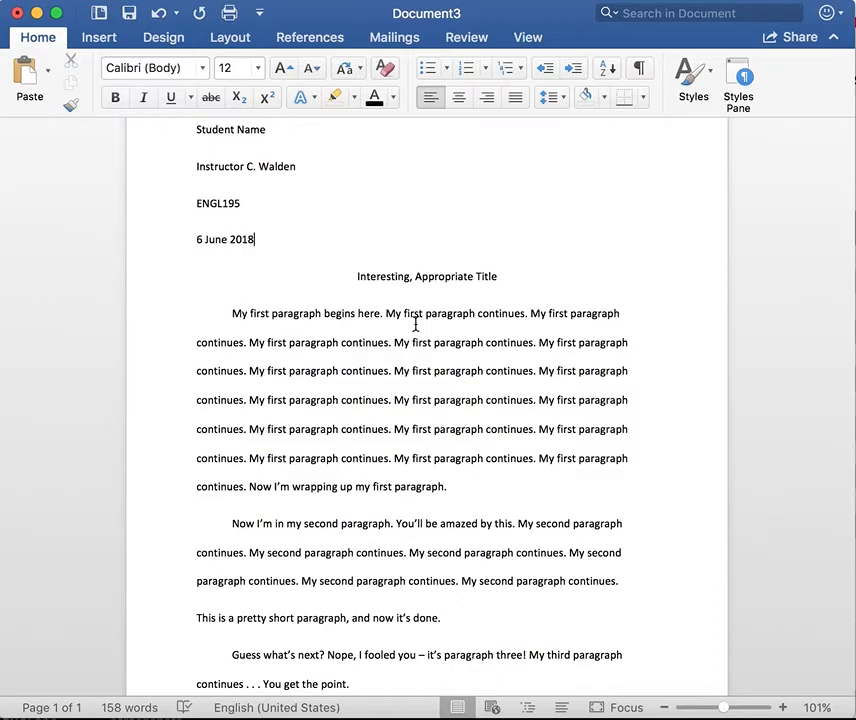
scroll(416, 325, "up", 3)
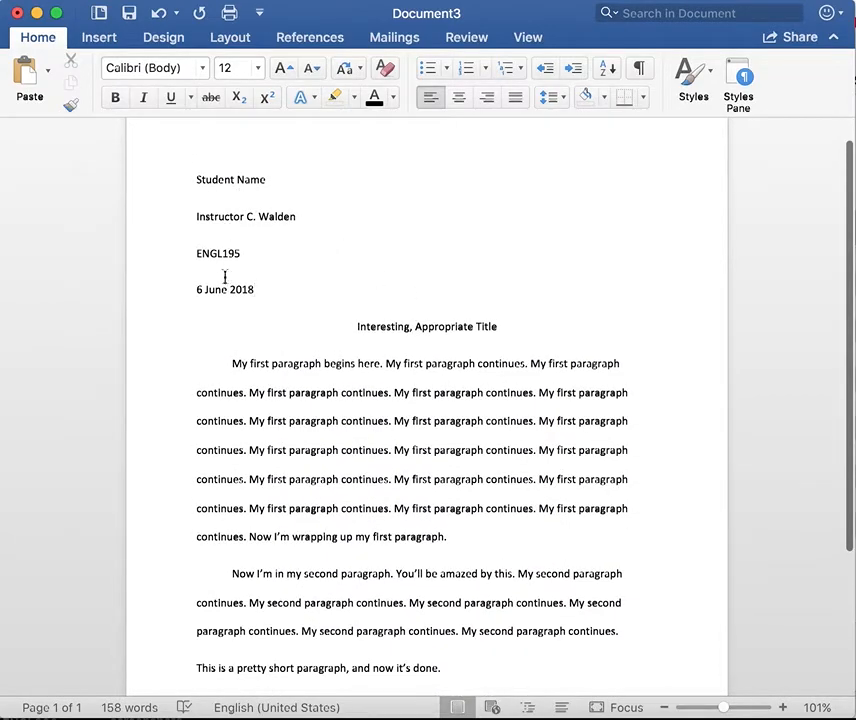
scroll(302, 331, "down", 3)
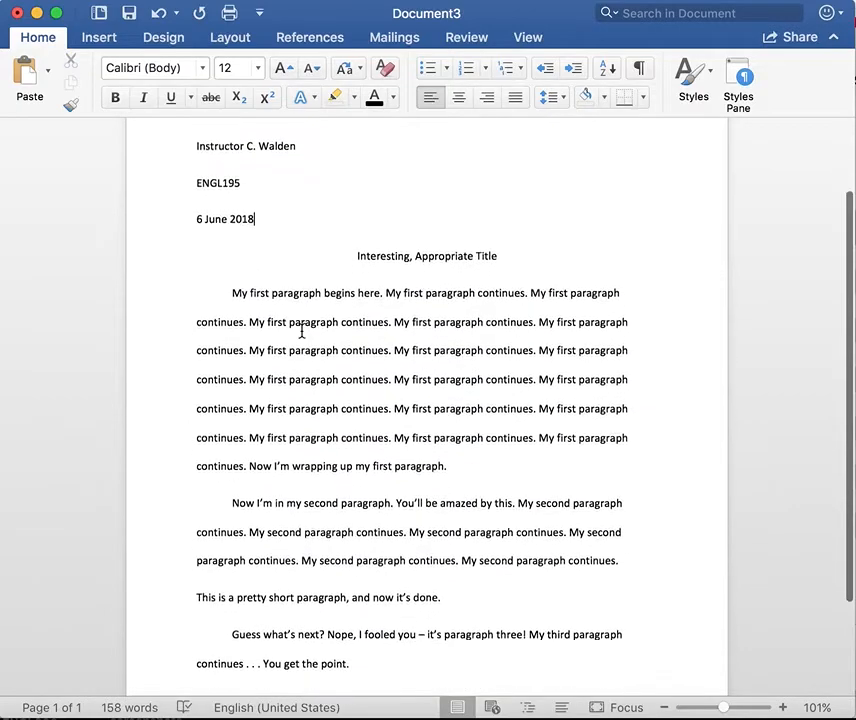
scroll(302, 331, "down", 1)
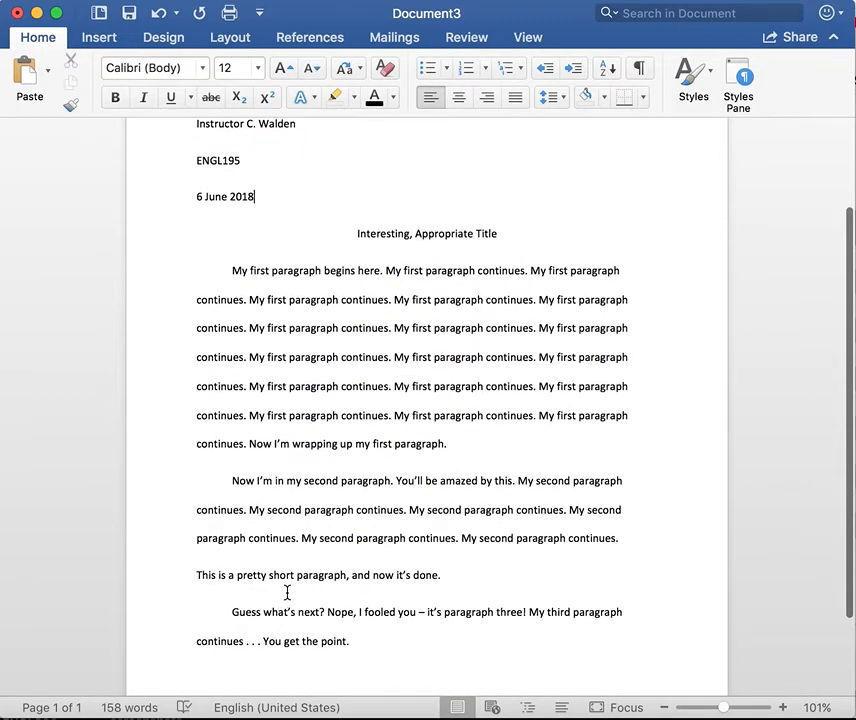
scroll(287, 593, "up", 2)
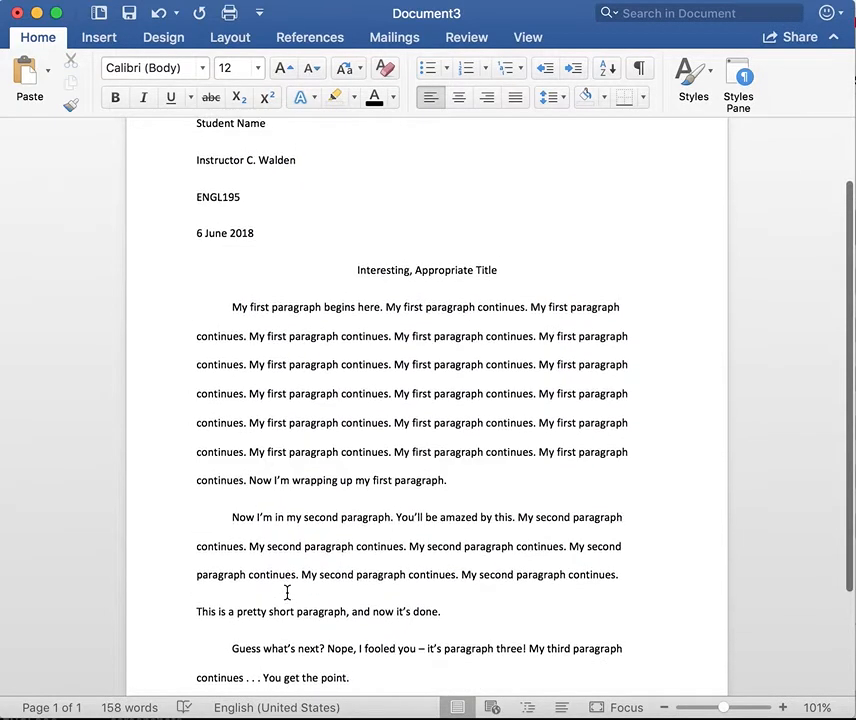
scroll(287, 593, "up", 1)
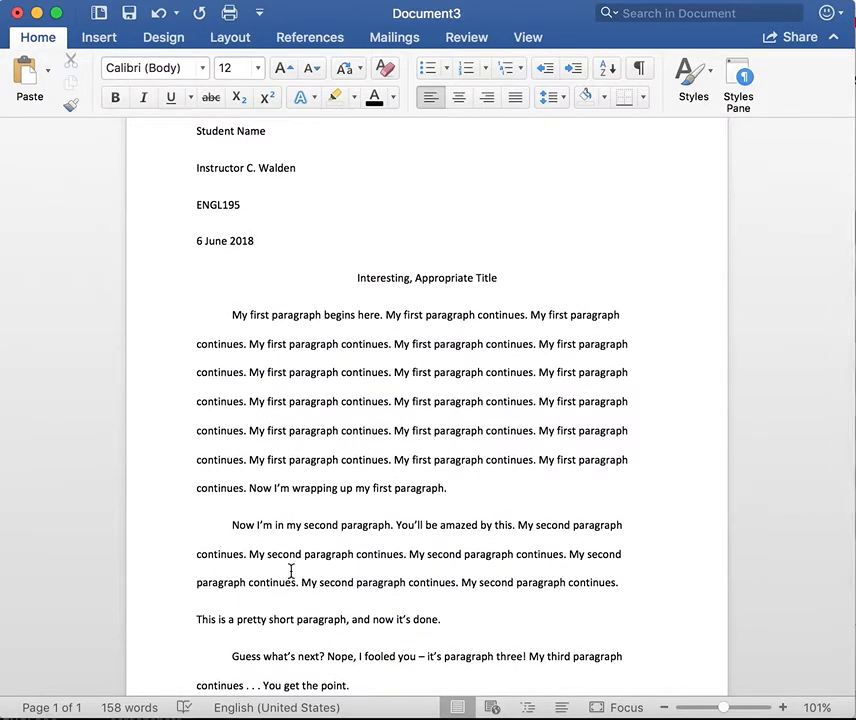
Step: Inspect the essay title, placing the insertion point inside the word 'Interesting'
left_click(411, 296)
left_click(377, 296)
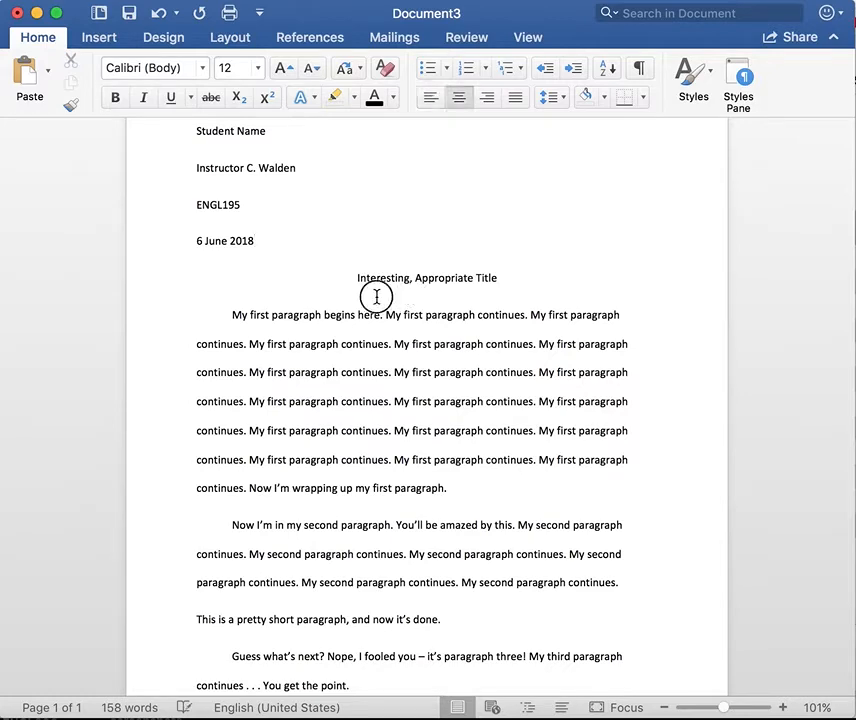
left_click(391, 296)
left_click(367, 295)
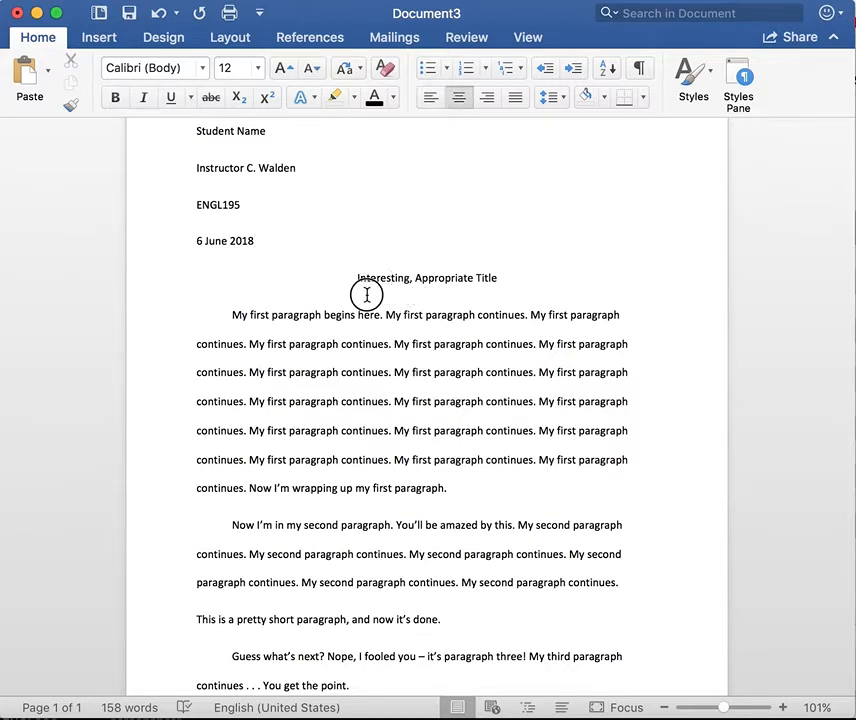
left_click_drag(367, 295, 430, 292)
left_click(411, 292)
left_click(375, 291)
scroll(385, 342, "up", 2)
scroll(385, 342, "down", 2)
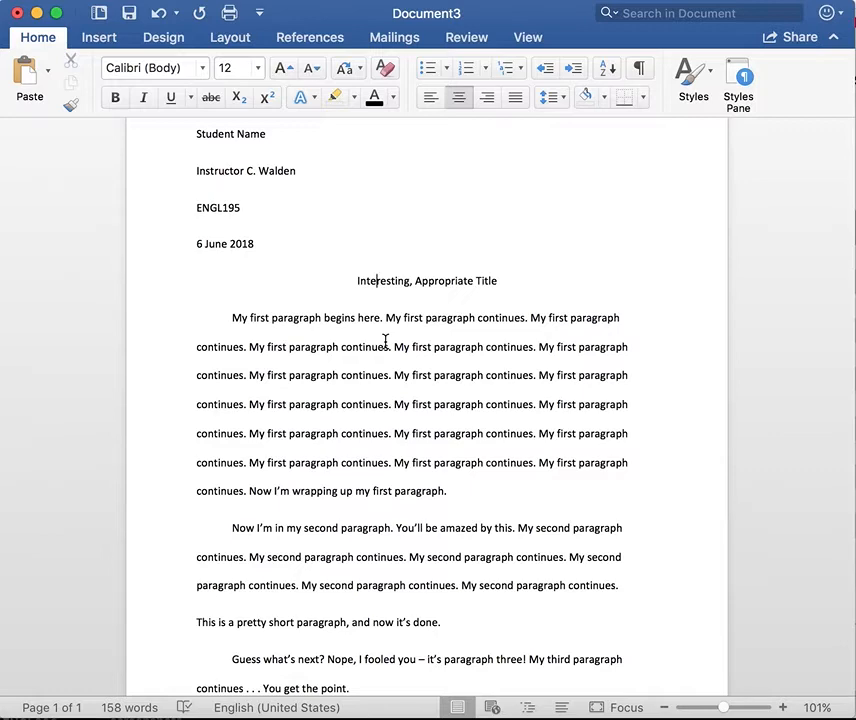
scroll(385, 341, "up", 1)
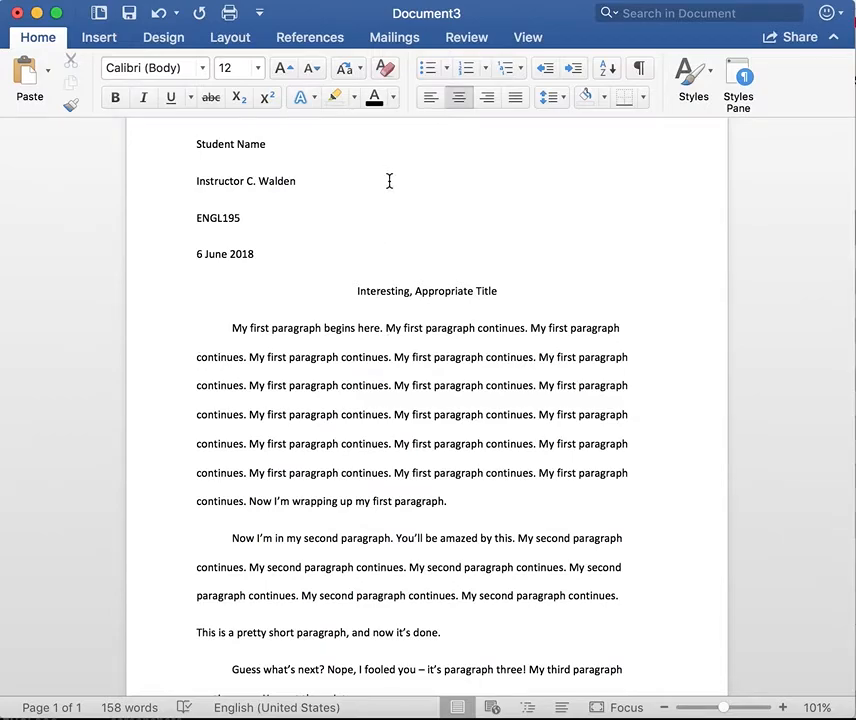
scroll(389, 181, "up", 2)
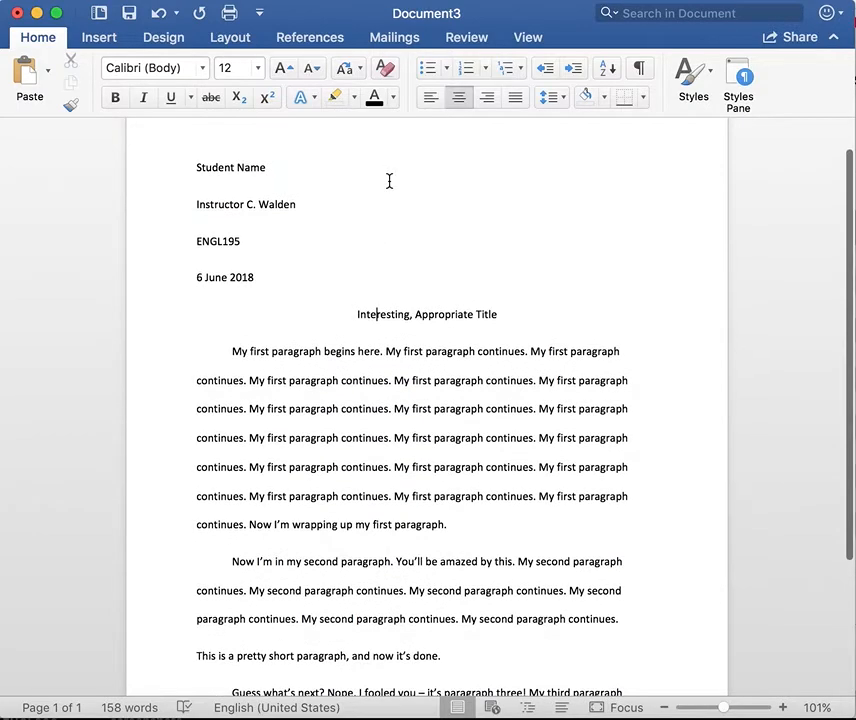
scroll(389, 181, "down", 2)
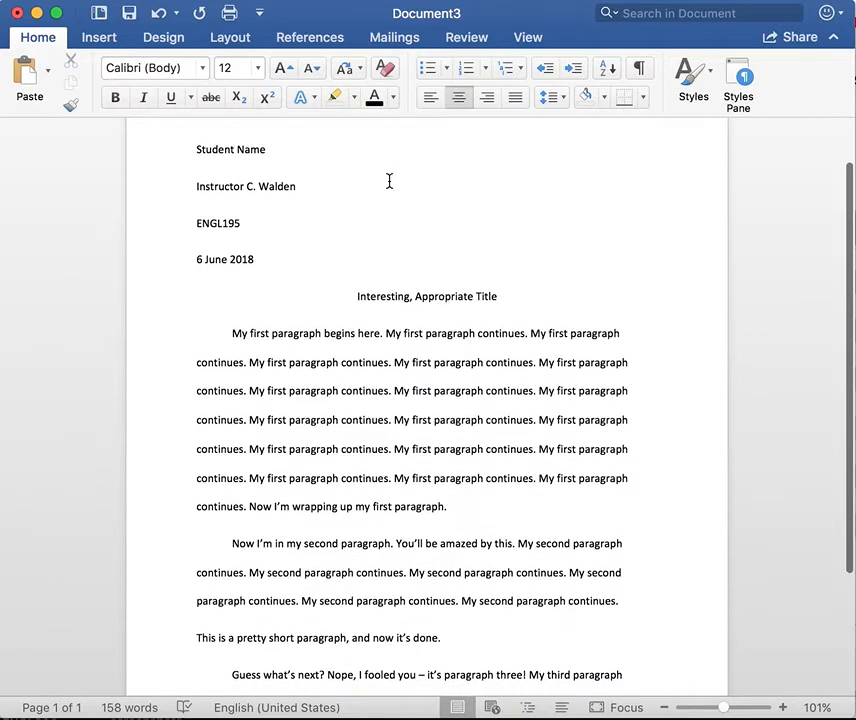
scroll(389, 181, "down", 1)
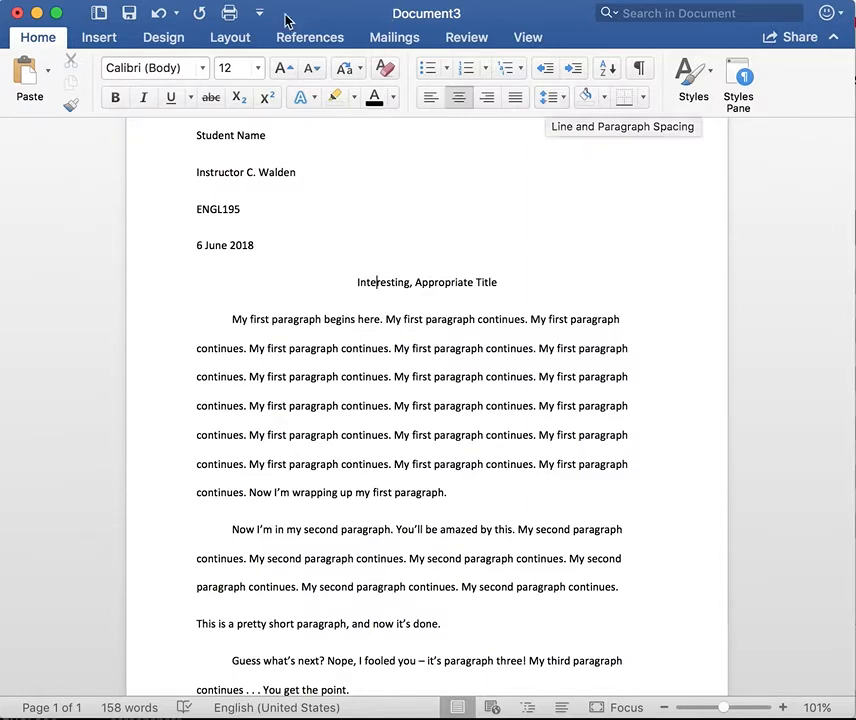
Step: Confirm the Layout margins preset is Normal, 1 inch on every side
left_click(228, 38)
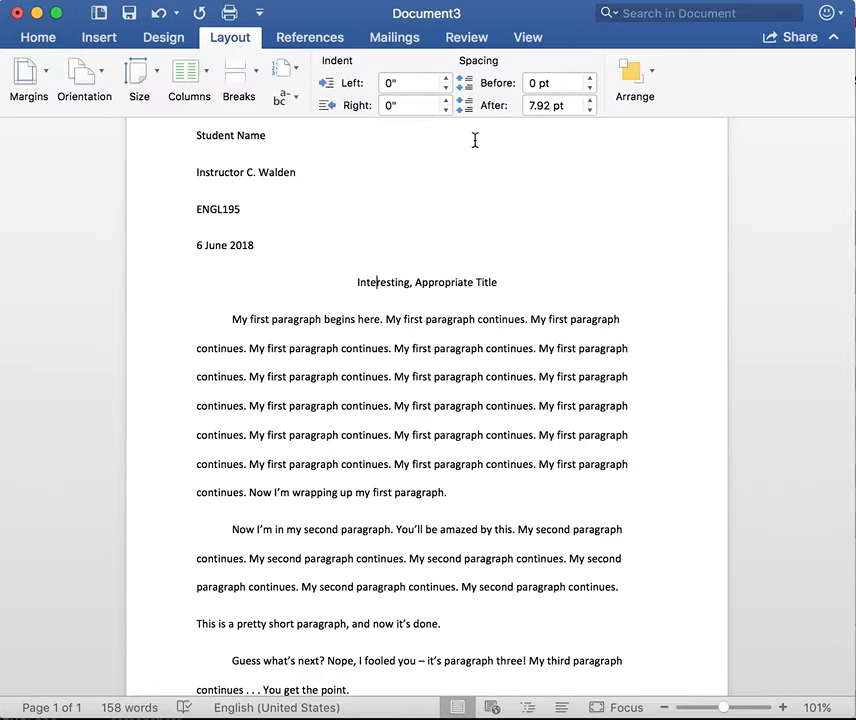
left_click(45, 80)
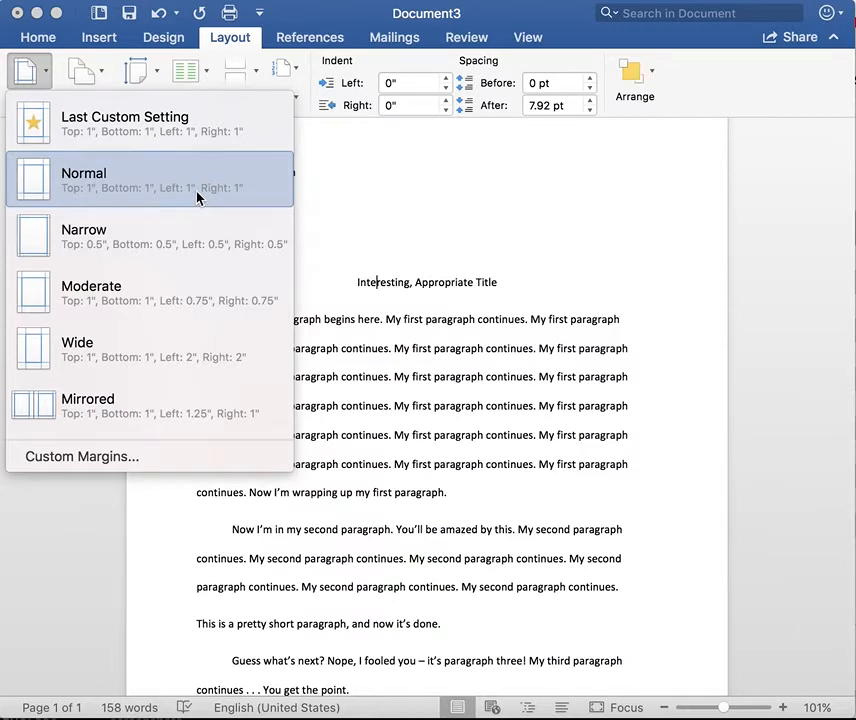
left_click(362, 190)
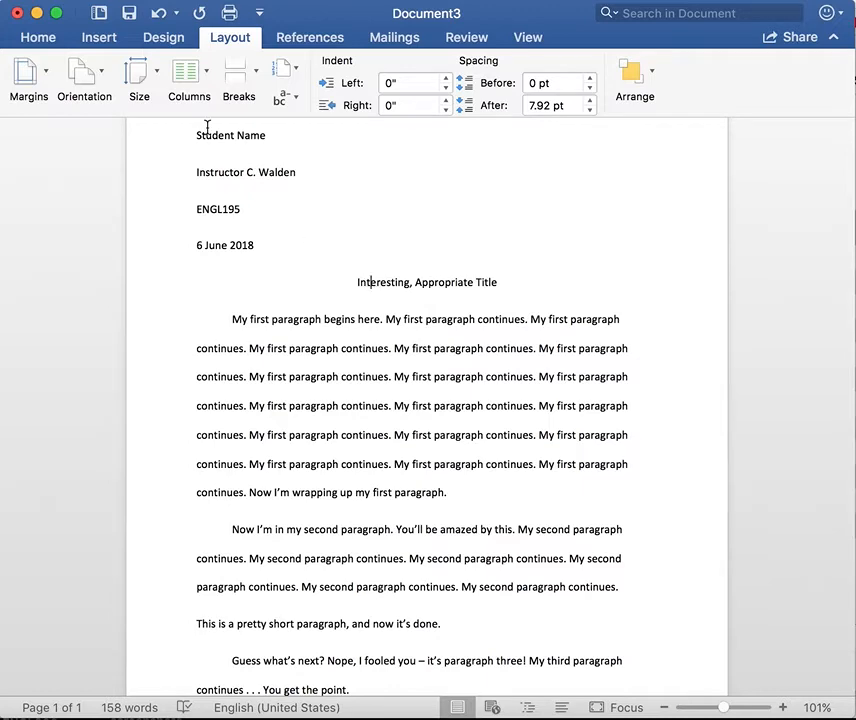
Step: Select the whole essay from Student Name to the end and open Line Spacing Options
left_click(40, 38)
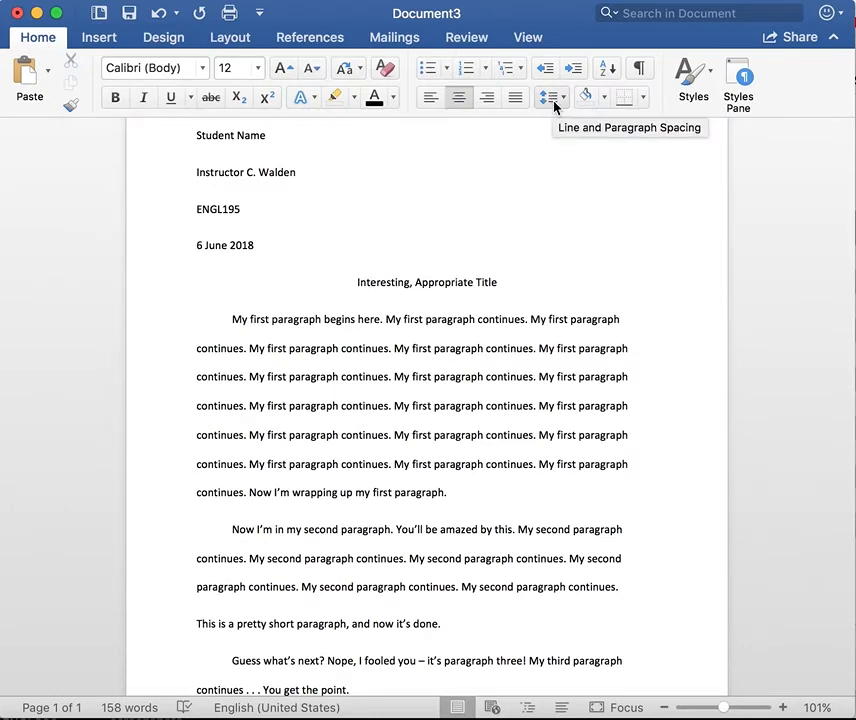
left_click(192, 135)
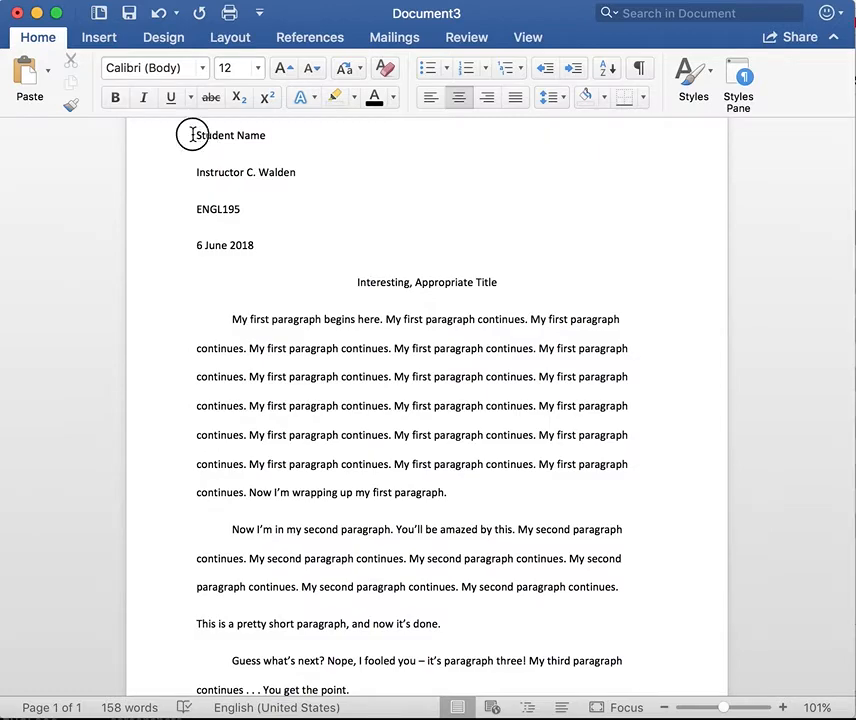
left_click_drag(192, 135, 412, 661)
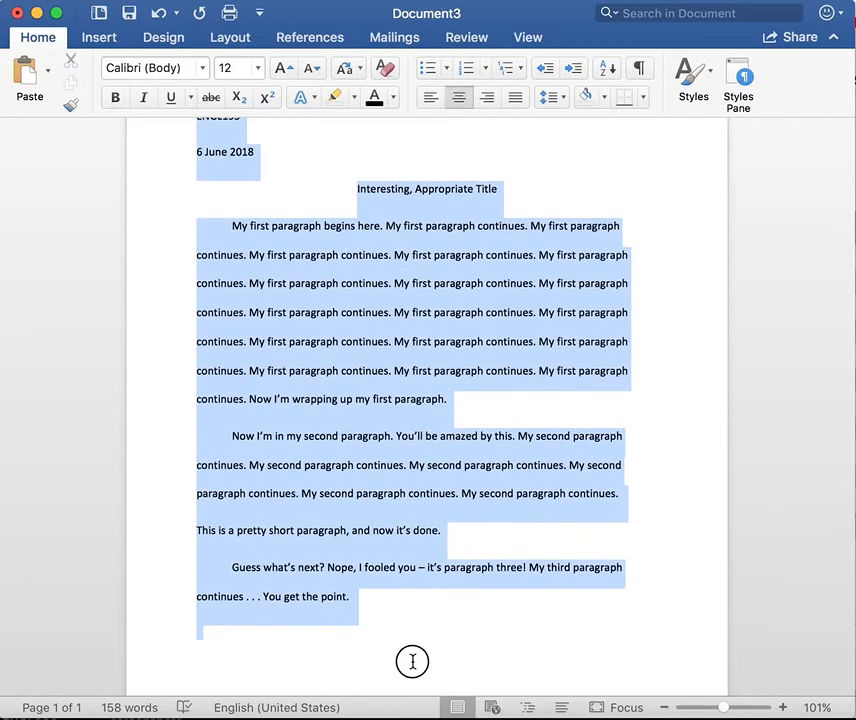
scroll(499, 558, "up", 2)
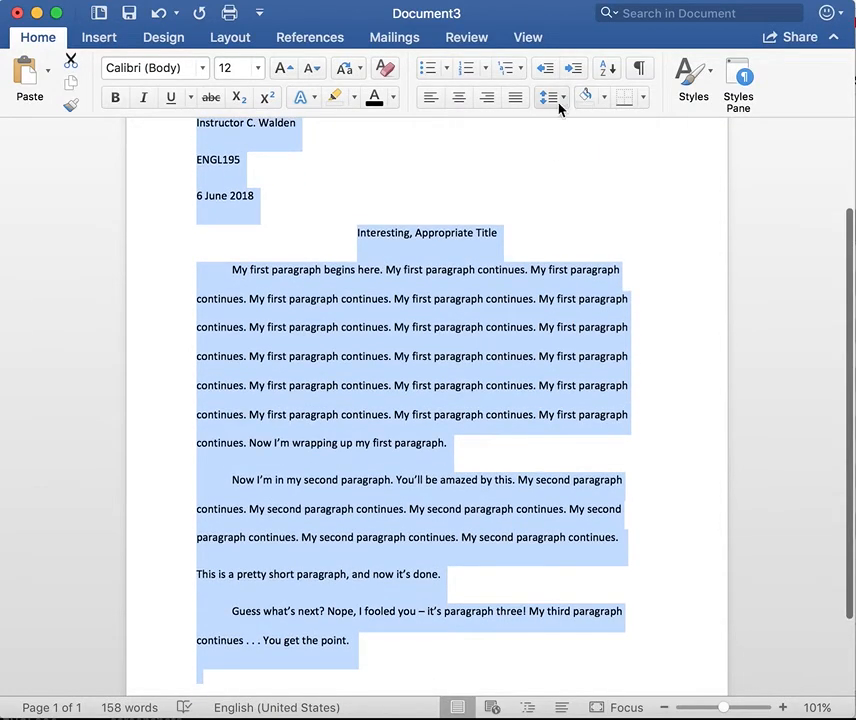
left_click(559, 105)
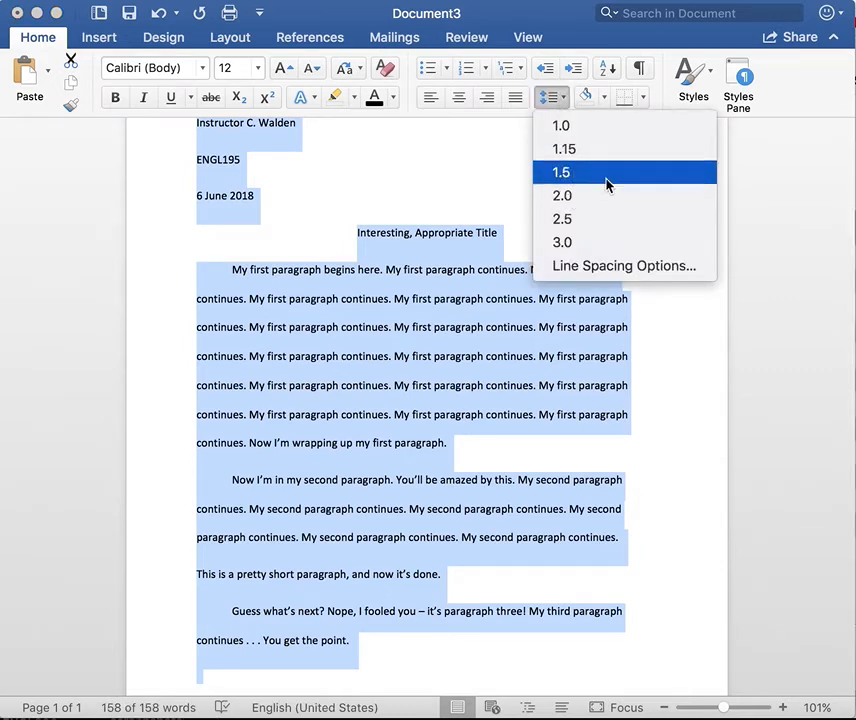
left_click(636, 278)
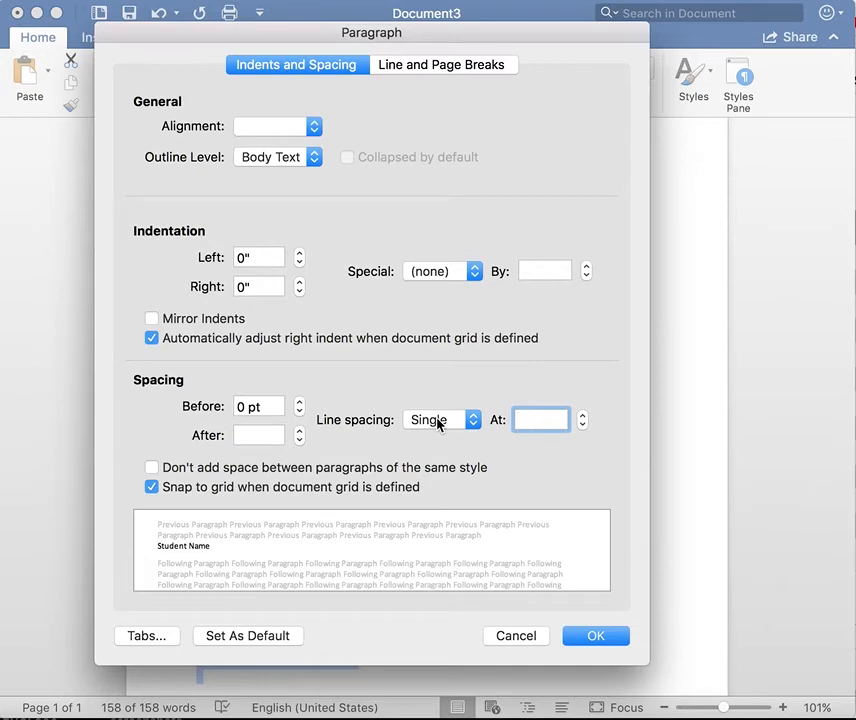
Step: Set paragraph spacing After to 0 pt and line spacing to Double
left_click(299, 439)
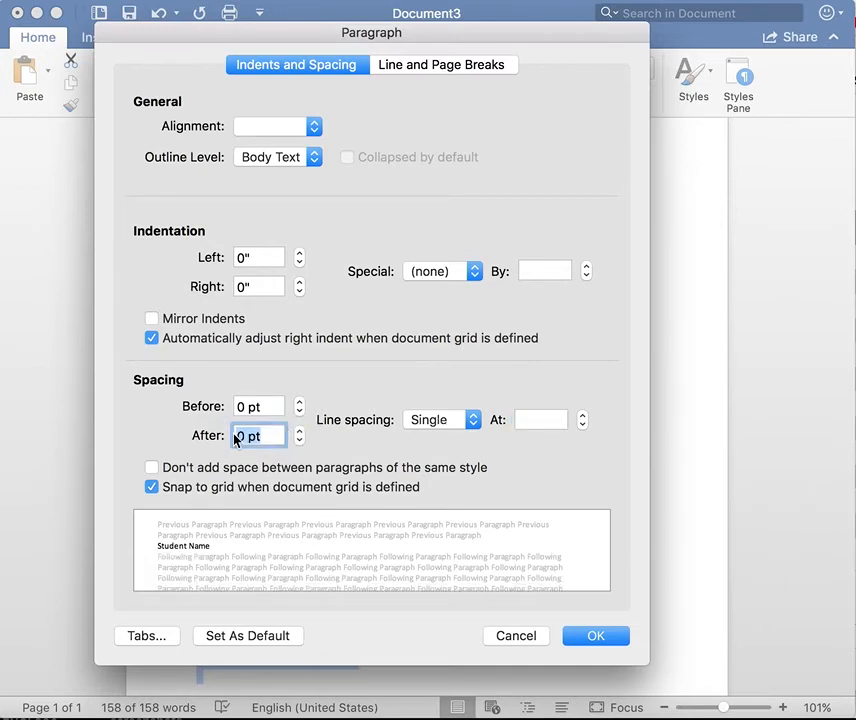
left_click(453, 421)
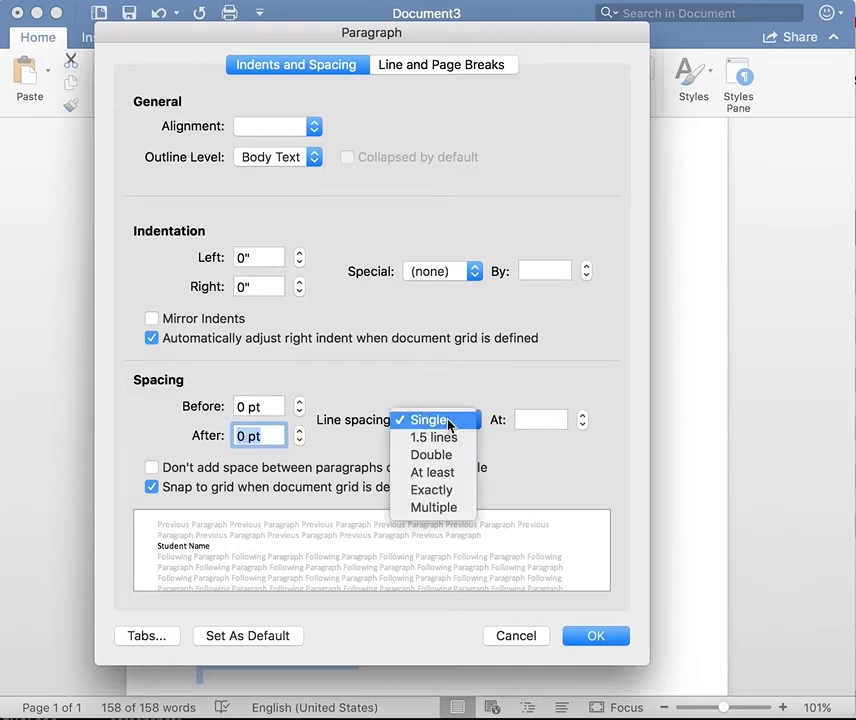
left_click(443, 457)
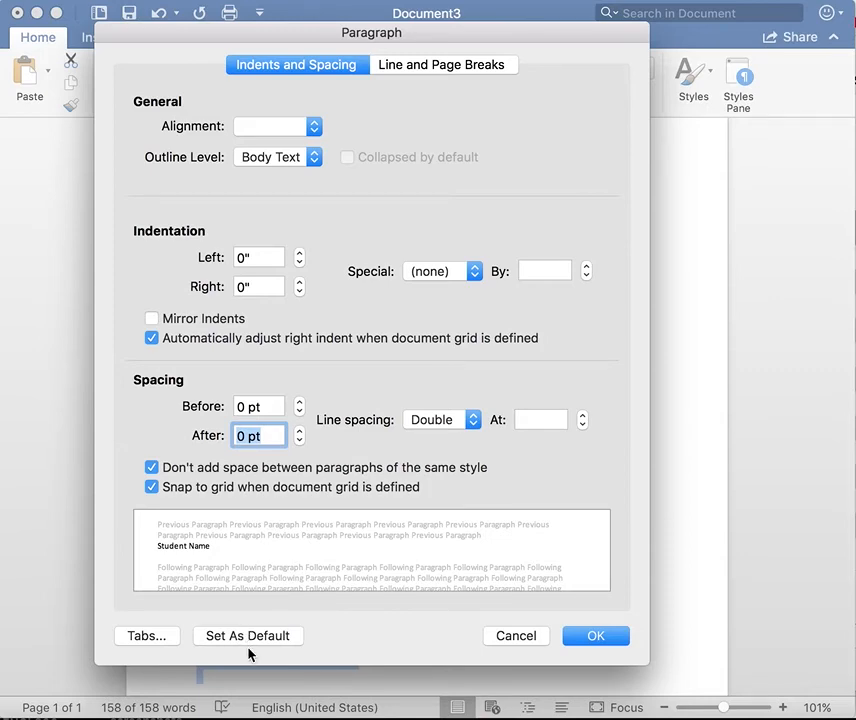
Step: Apply the Double, 0 pt after settings and review the evenly spaced essay
left_click(598, 636)
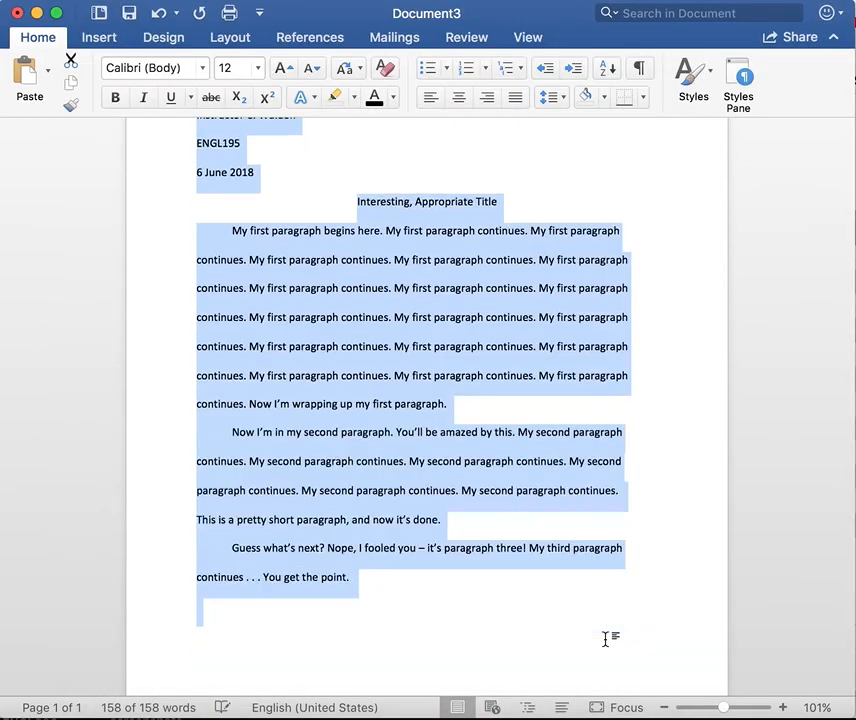
scroll(552, 550, "up", 3)
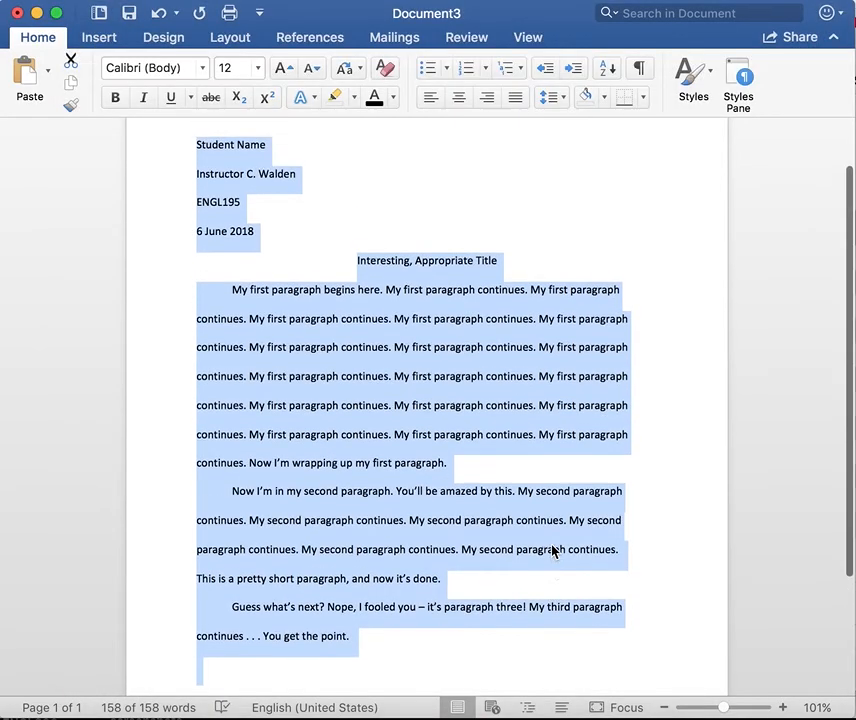
left_click(648, 508)
scroll(648, 508, "down", 5)
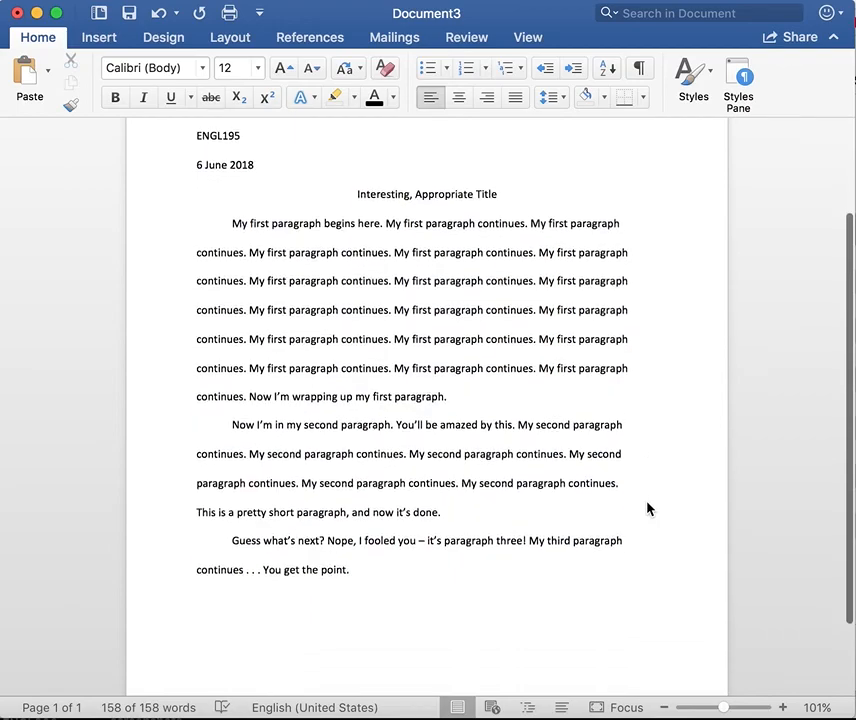
scroll(647, 509, "up", 4)
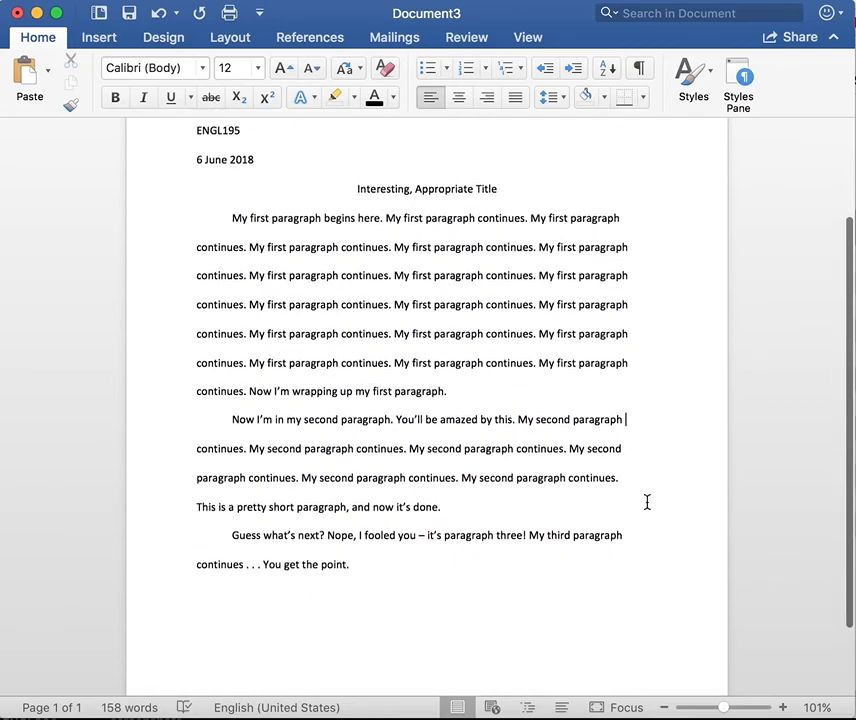
scroll(647, 509, "up", 3)
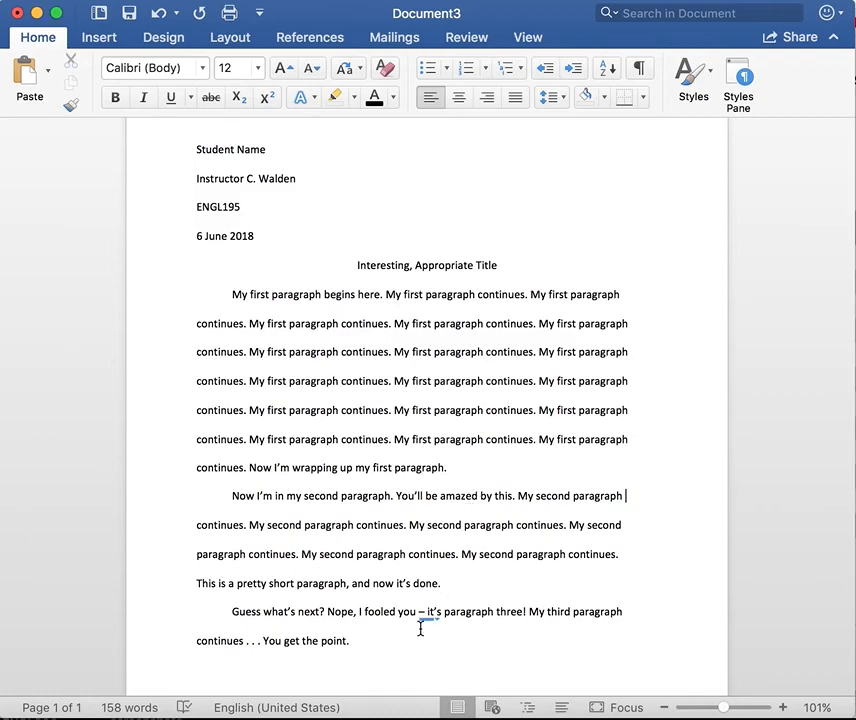
scroll(512, 548, "up", 2)
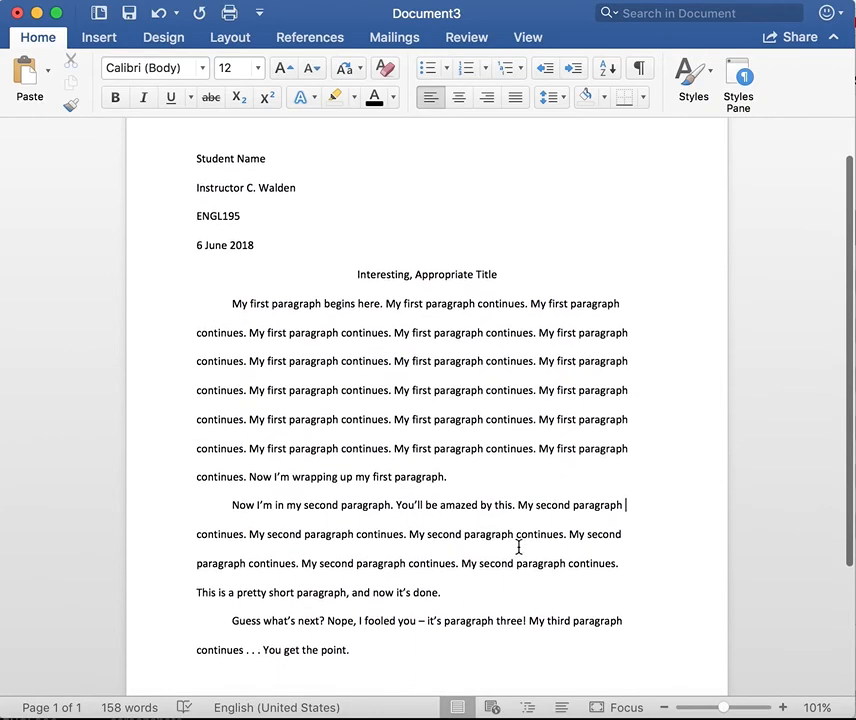
scroll(519, 546, "up", 2)
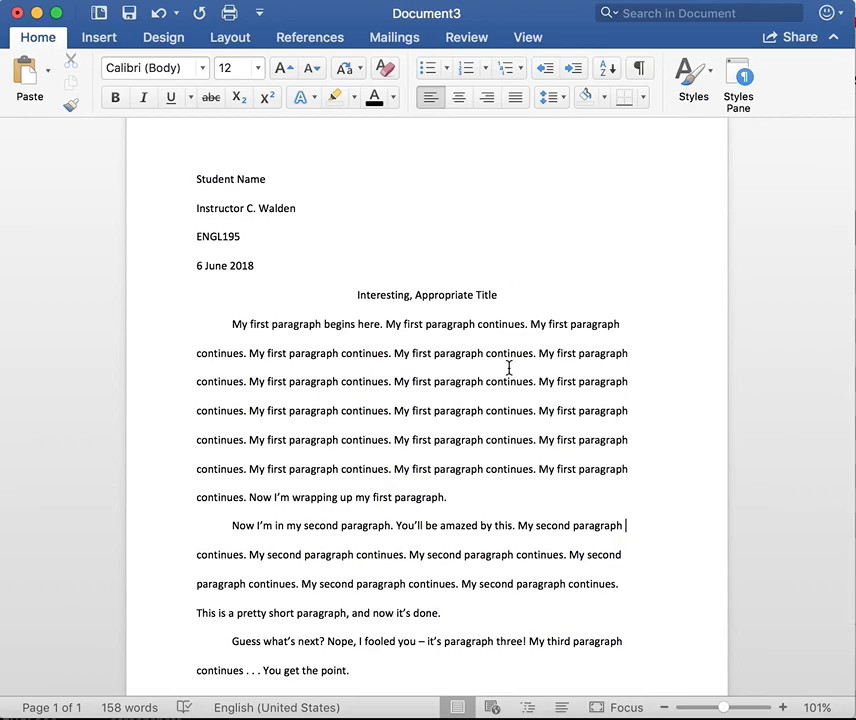
scroll(506, 512, "down", 3)
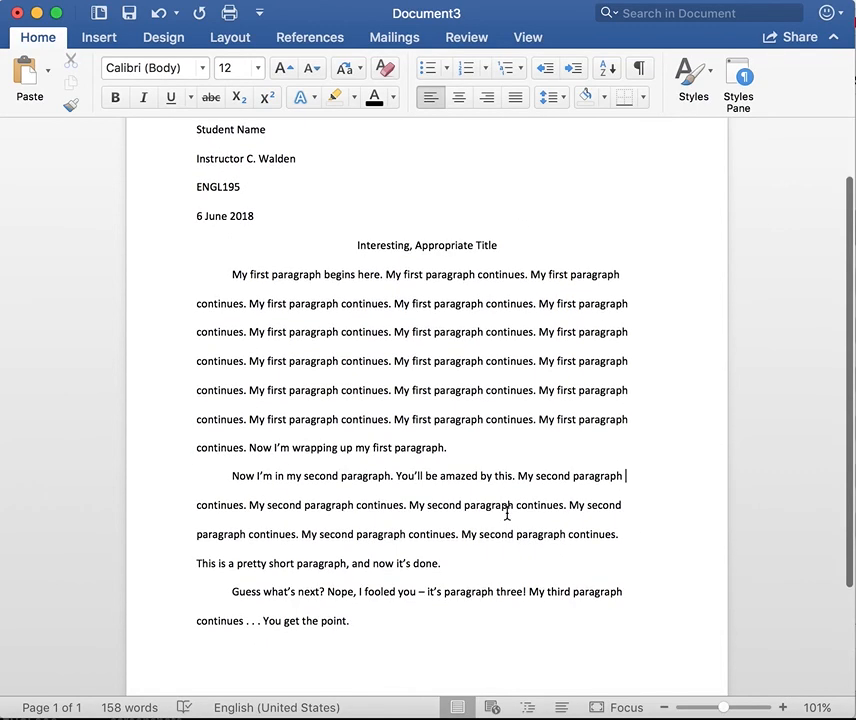
scroll(507, 513, "up", 3)
scroll(507, 513, "down", 2)
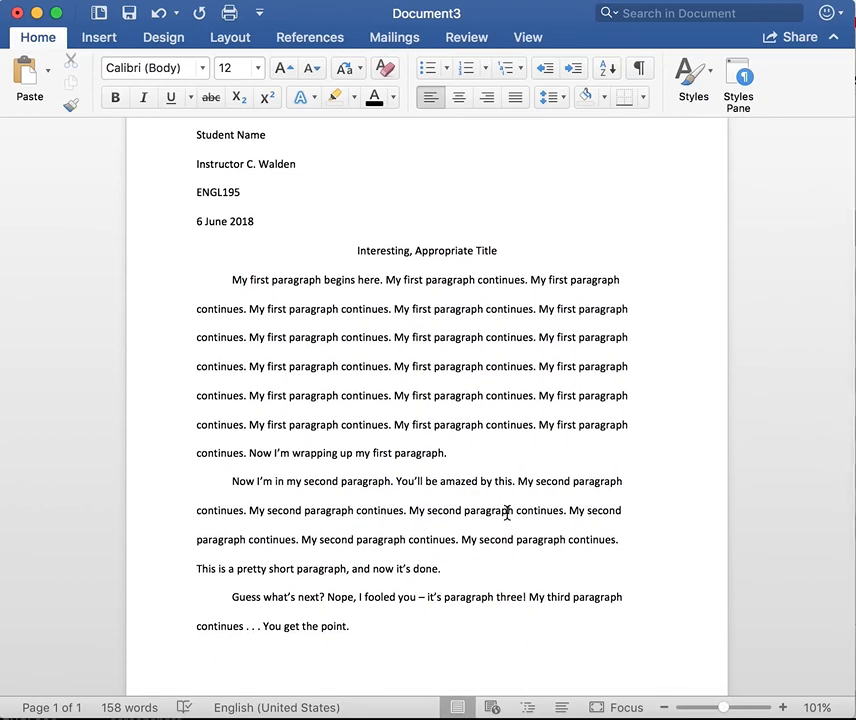
scroll(507, 513, "up", 1)
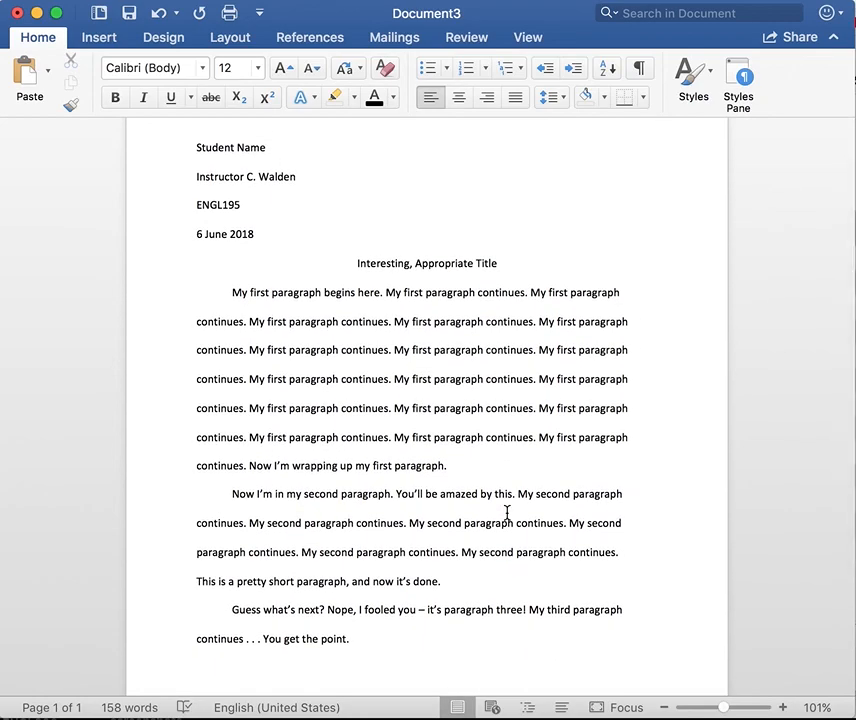